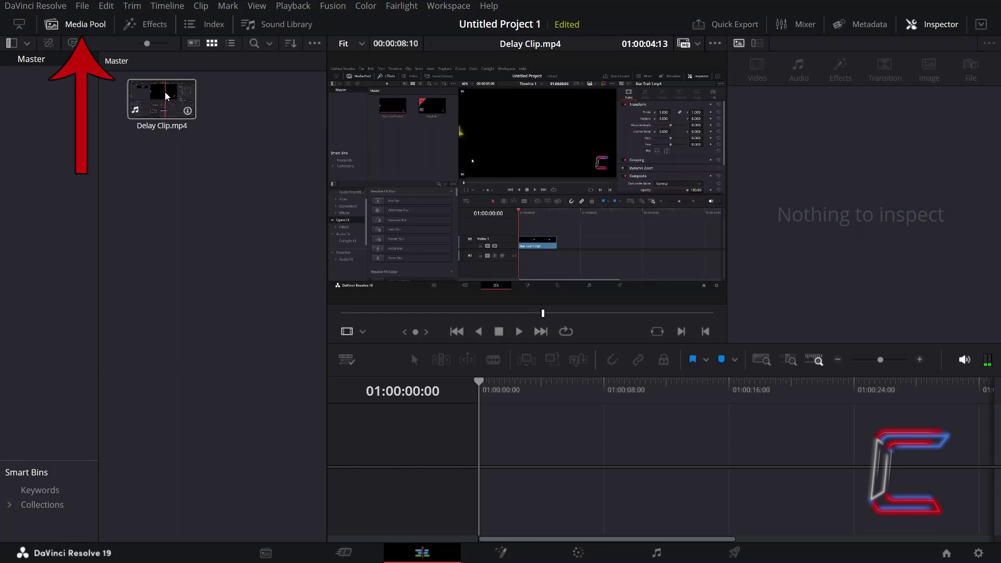
Step: Drag Delay Clip.mp4 from the Media Pool onto the empty timeline to create Timeline 1
drag(165, 97, 484, 449)
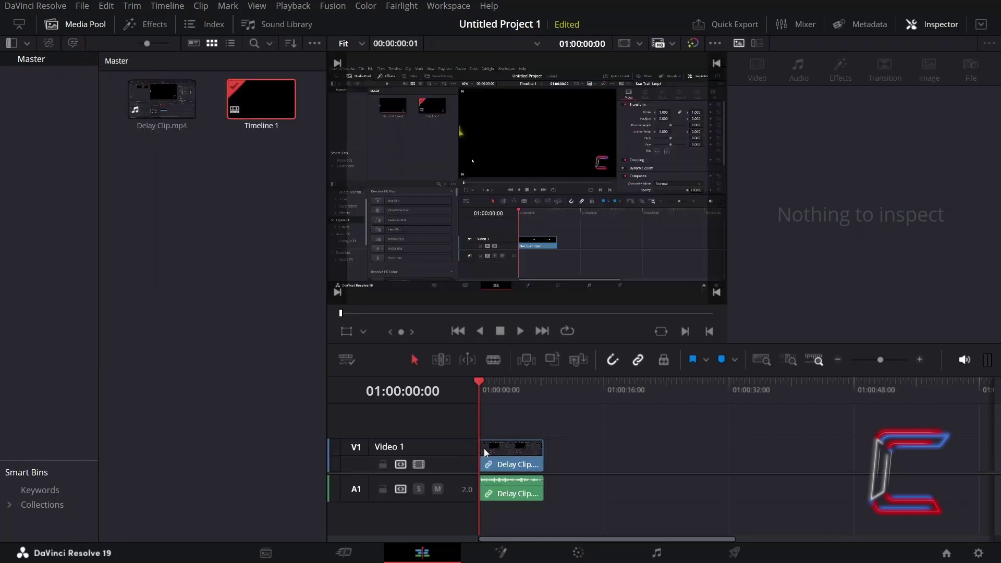
Step: Zoom the timeline in and drop the Fairlight FX Delay effect onto the A1 audio clip
click(919, 360)
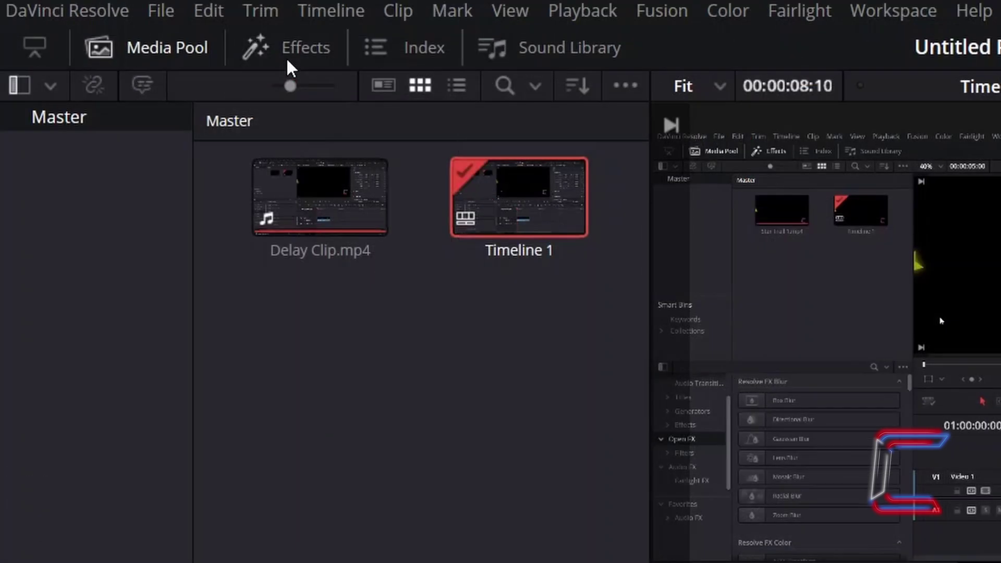
click(287, 61)
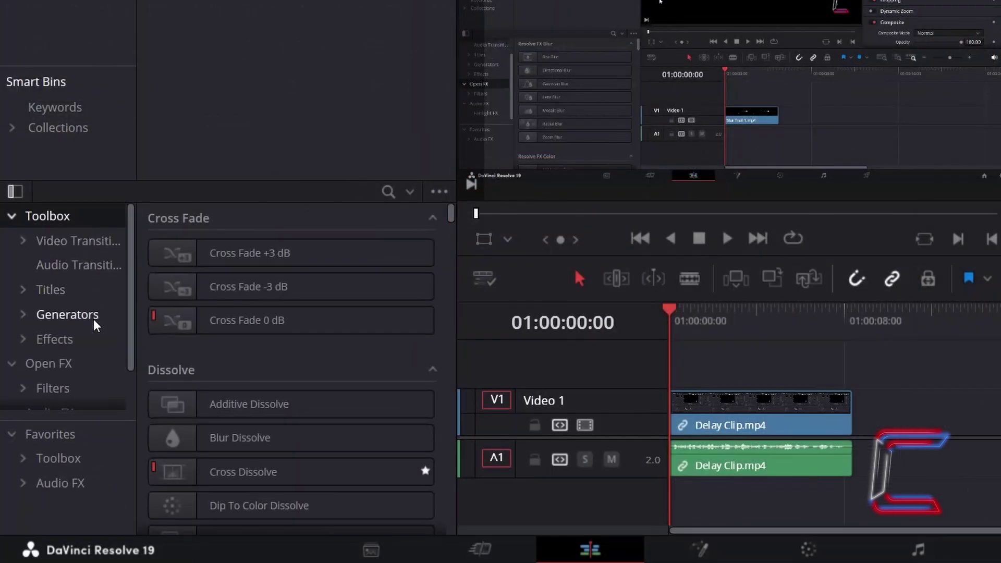
scroll(93, 320, down, 2)
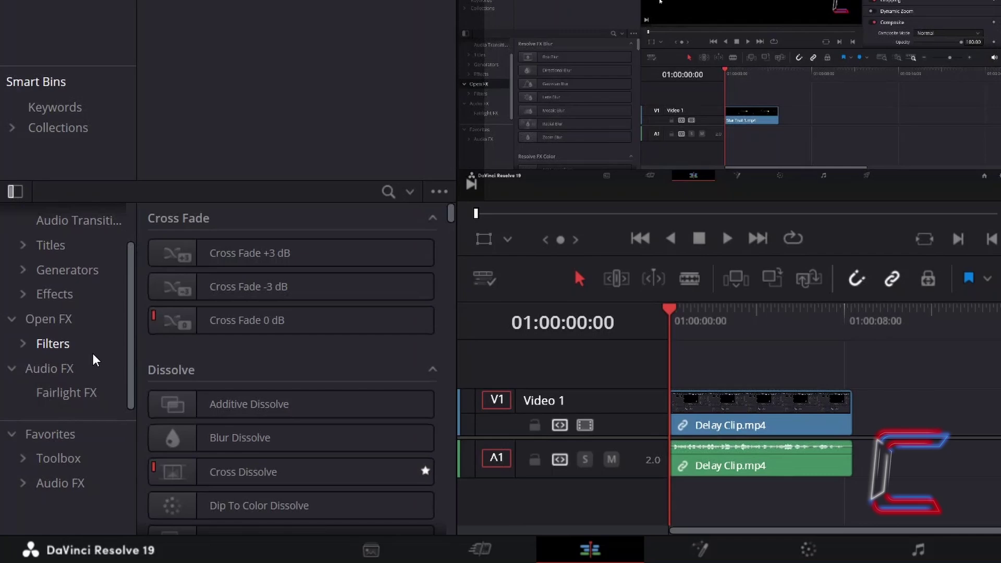
click(93, 371)
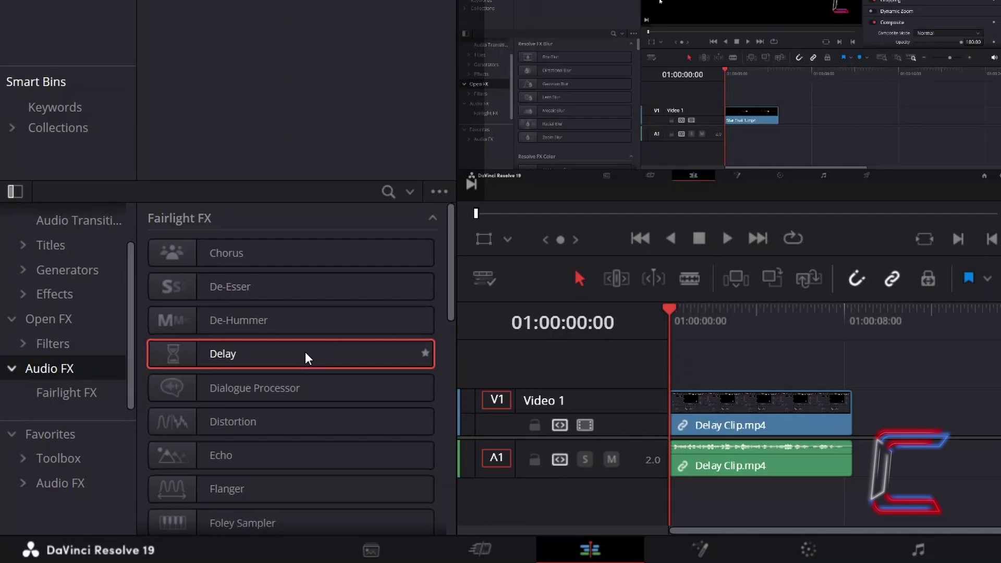
drag(307, 358, 706, 450)
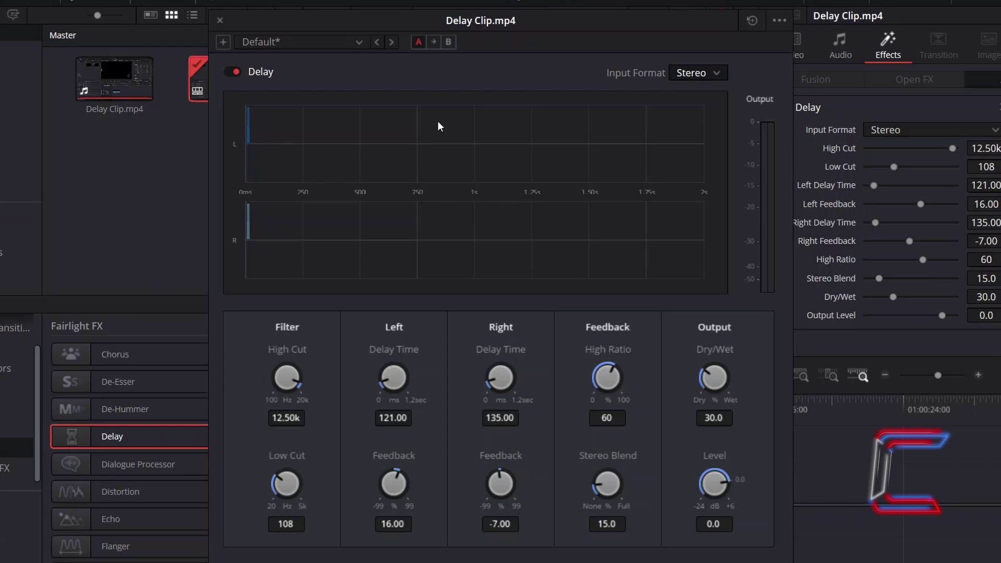
Step: Close the Delay plugin window and adjust Low Cut and bring High Cut down from 12.50k
click(219, 21)
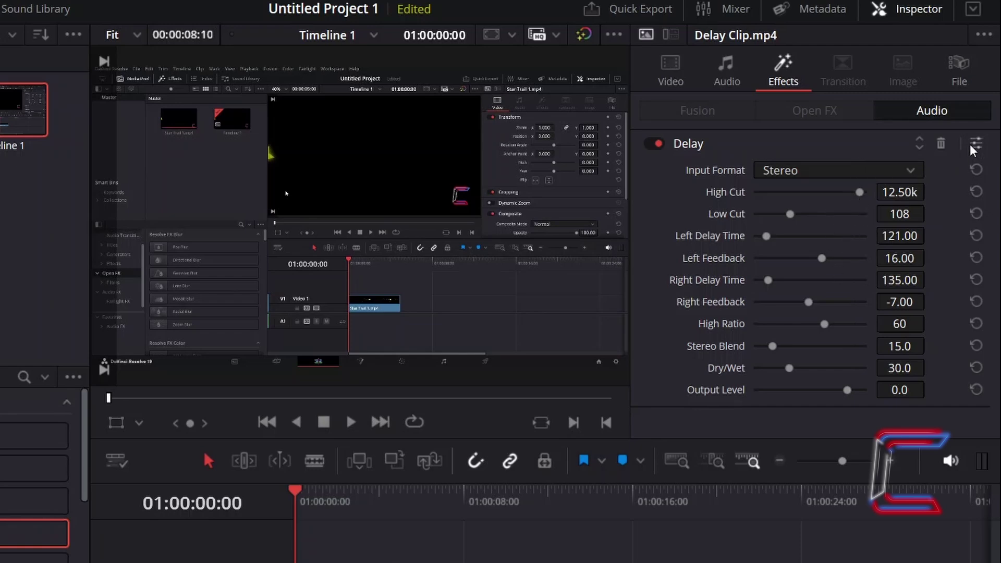
click(976, 214)
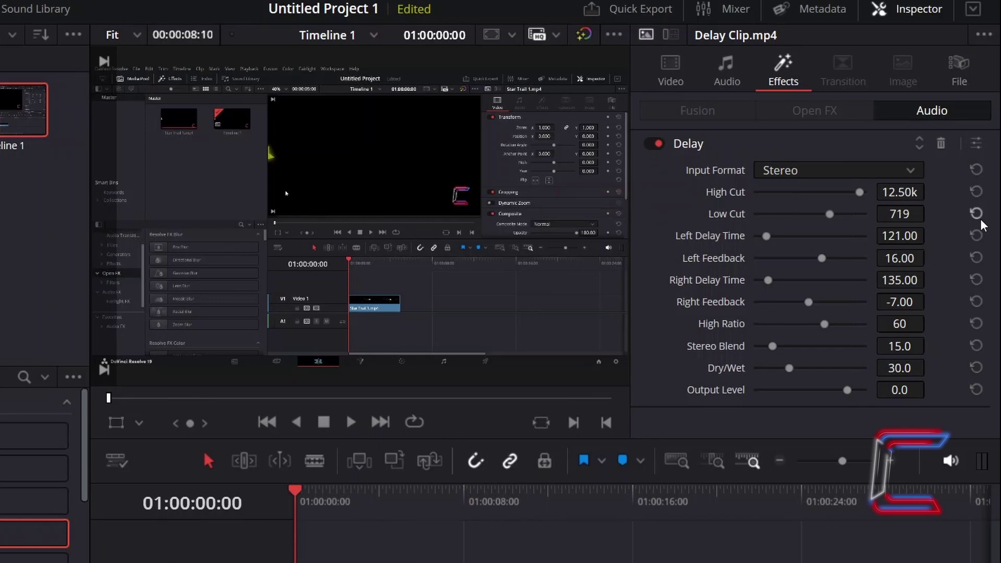
click(975, 214)
drag(858, 193, 833, 223)
Step: Play the clip, fine-tune High Cut, and replay from the start to hear the narrowed filter
click(351, 422)
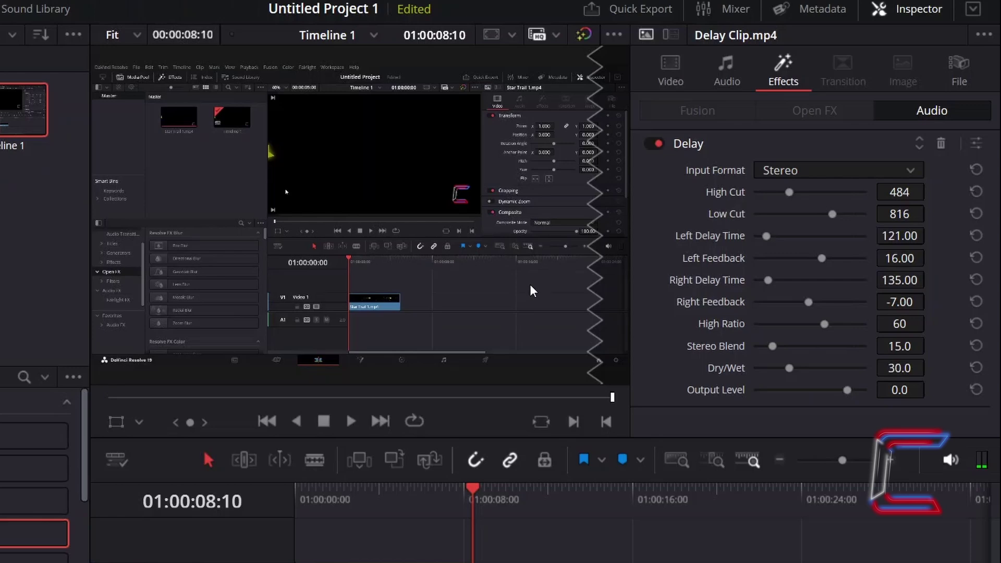
drag(788, 192, 817, 194)
click(295, 513)
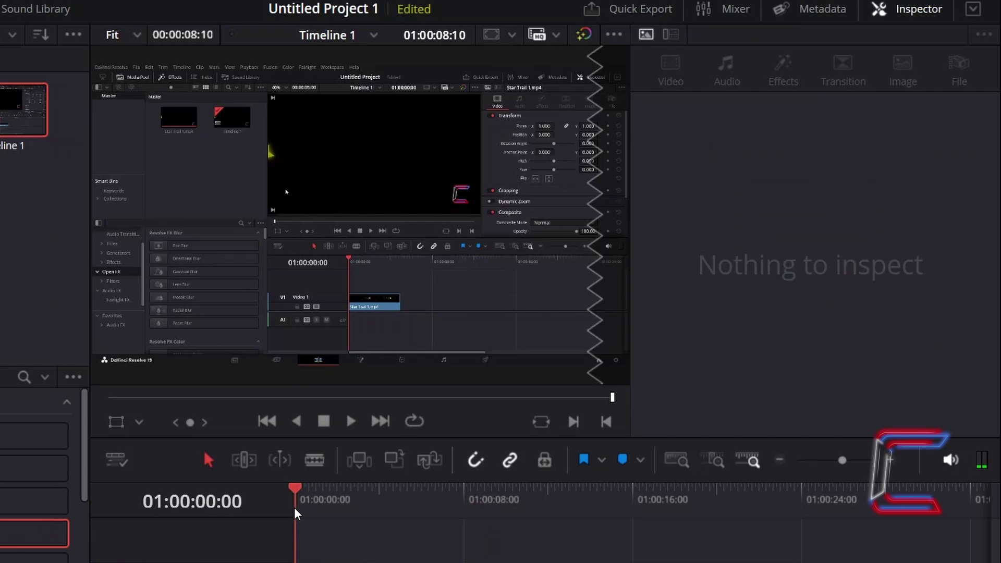
click(351, 421)
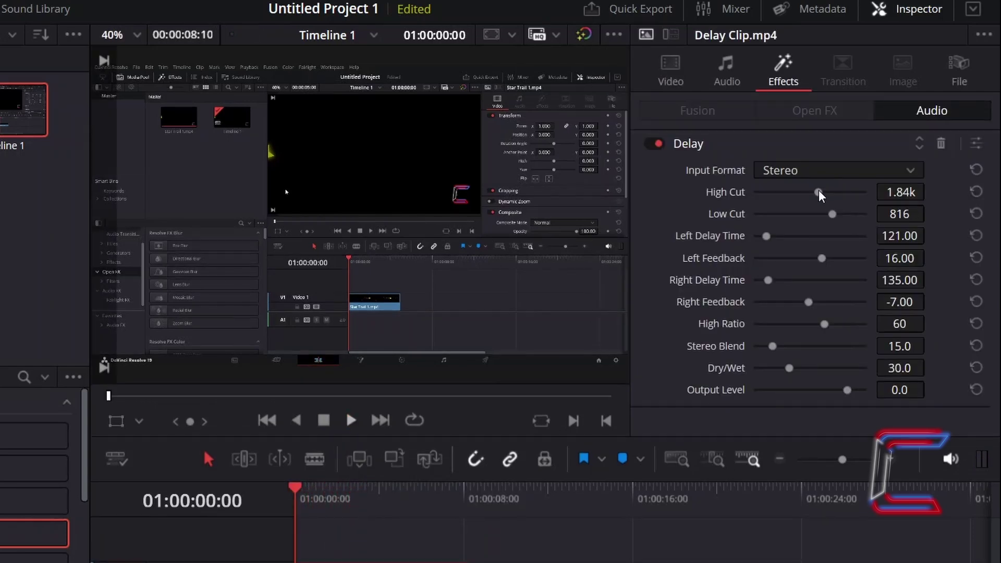
Step: Widen the filter to High Cut 20k and Low Cut 20, playing back after each change
drag(819, 192, 787, 215)
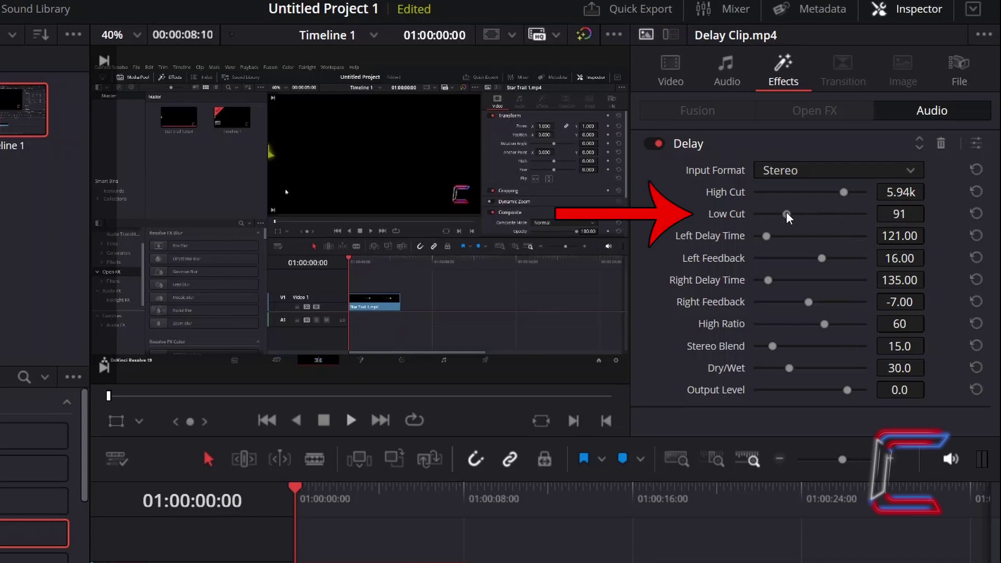
click(352, 424)
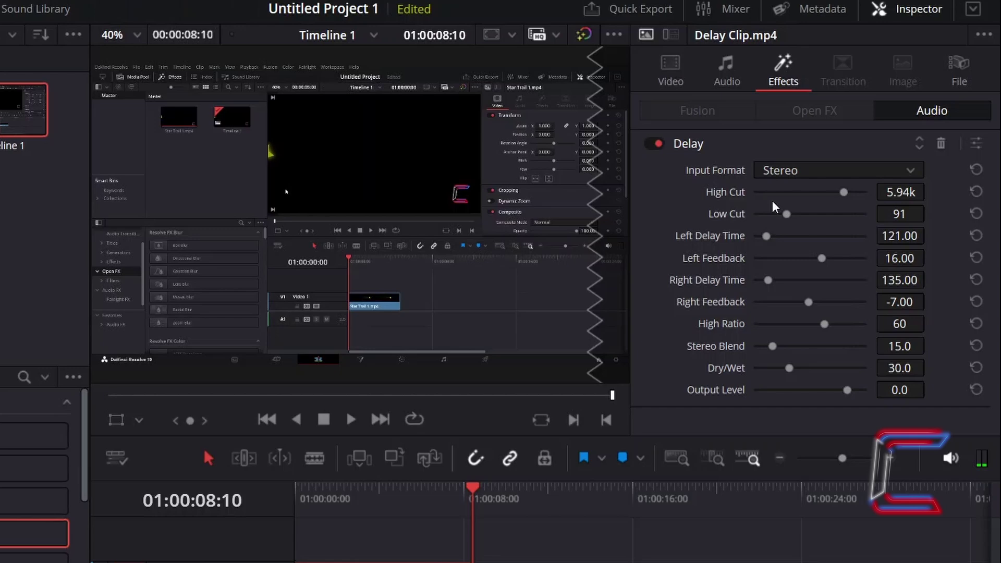
drag(844, 193, 869, 193)
drag(786, 214, 730, 228)
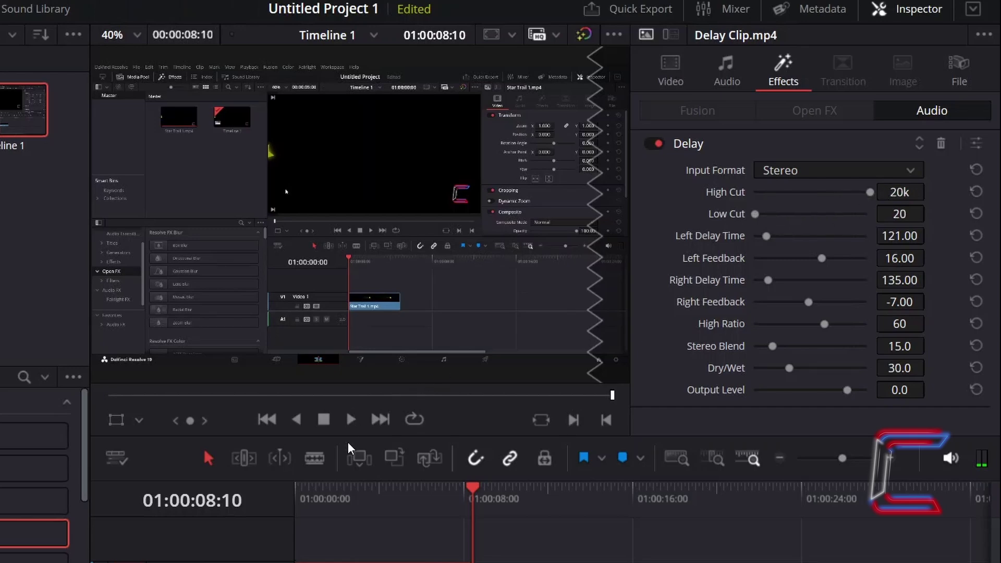
drag(333, 487, 295, 487)
click(351, 419)
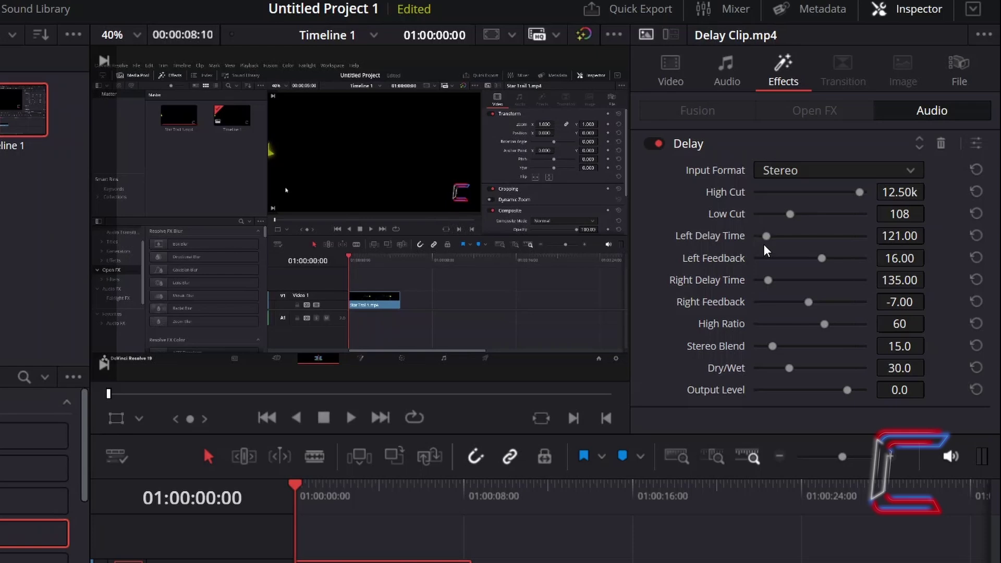
Step: Audition Left Delay Time at 1200.00, restore it to 121.00, then play with Right Feedback at 99.00
drag(766, 235, 869, 235)
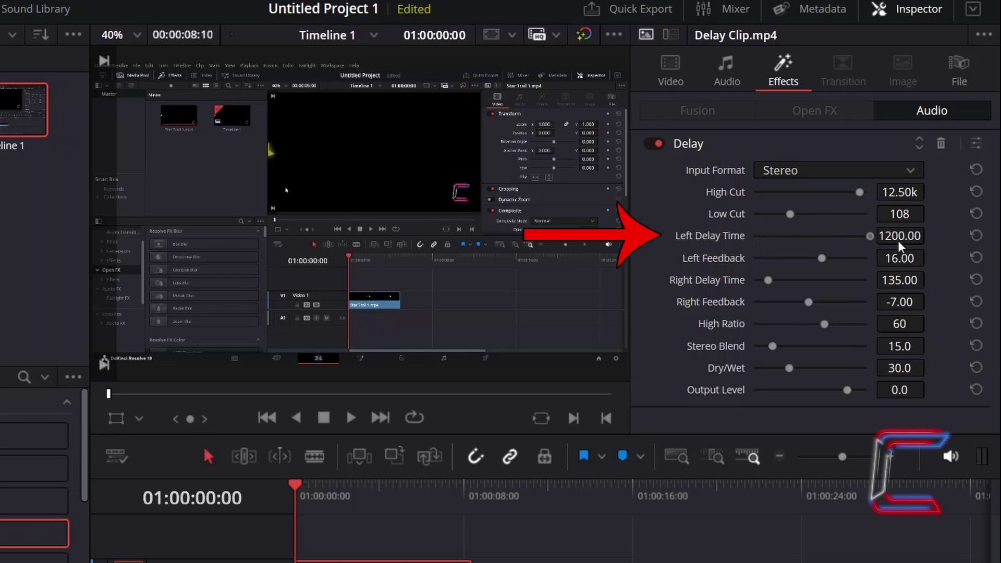
click(351, 418)
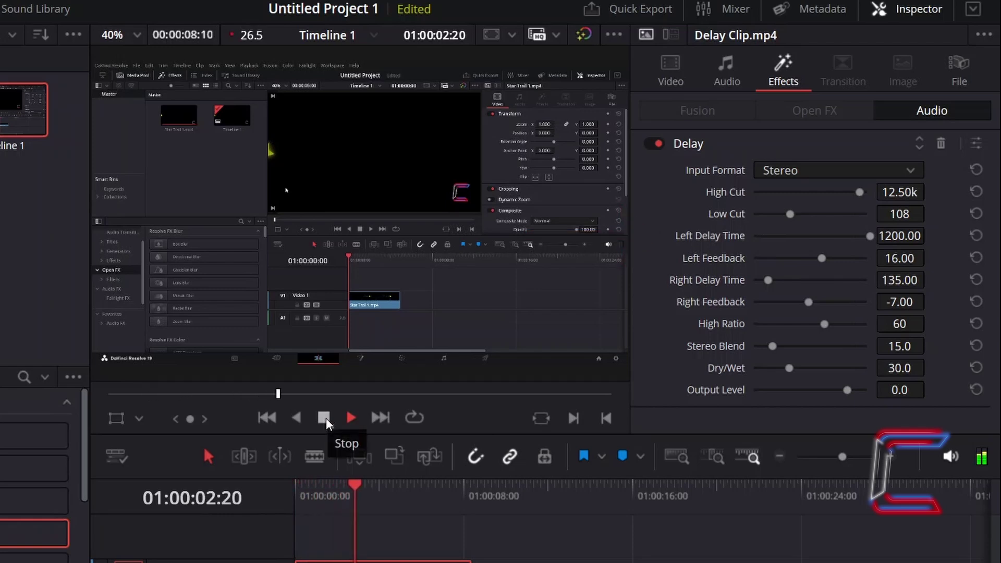
key(space)
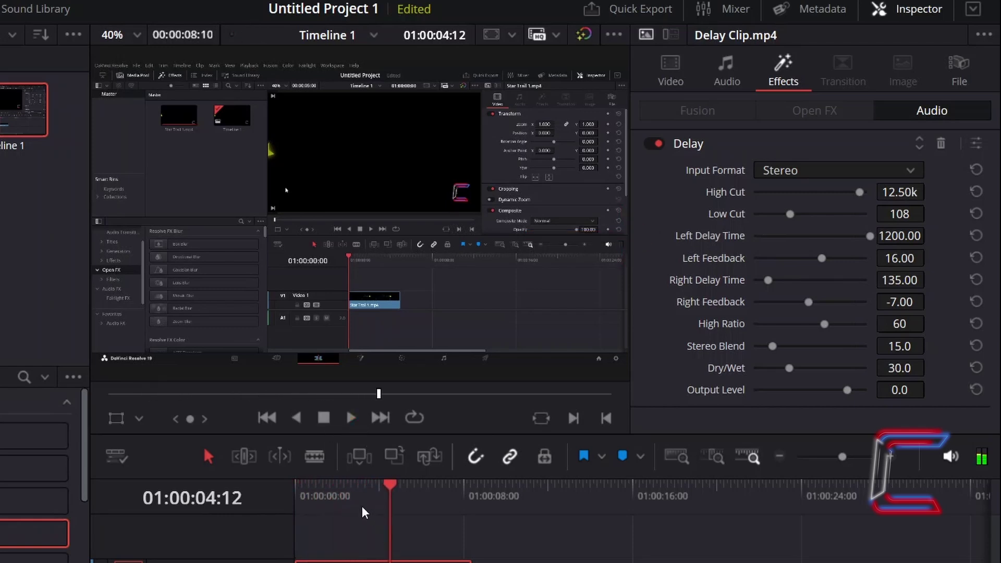
key(Home)
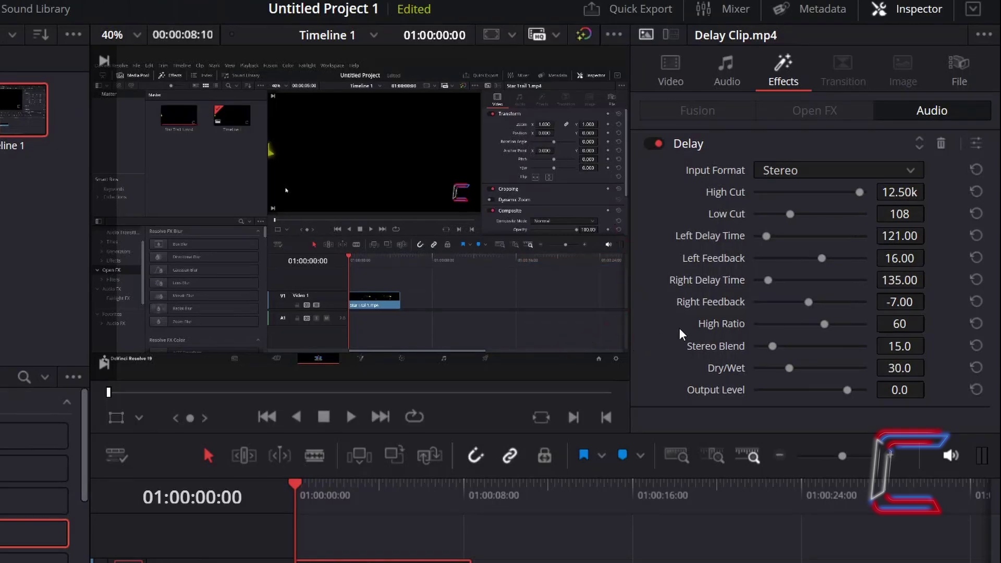
drag(812, 304, 900, 297)
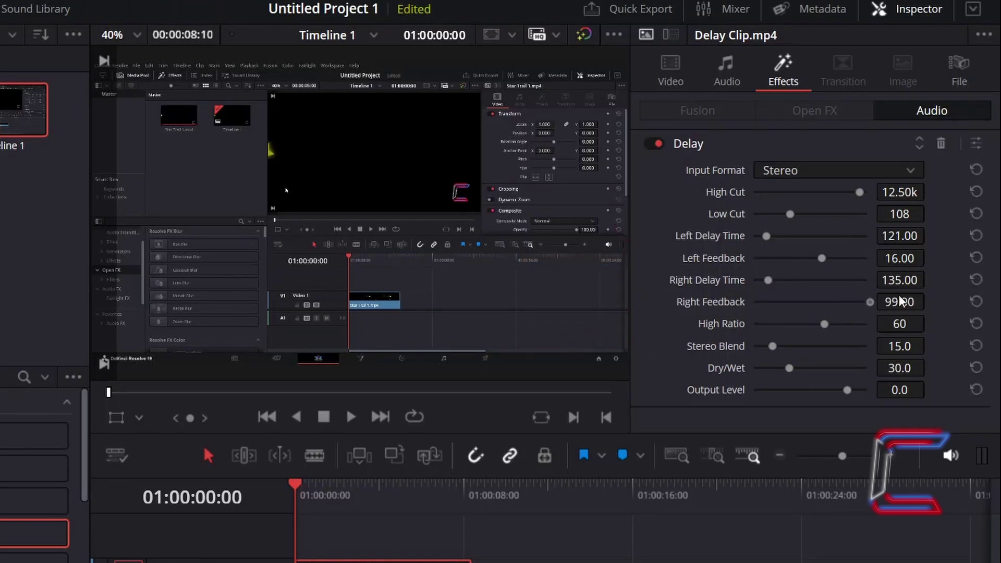
click(350, 416)
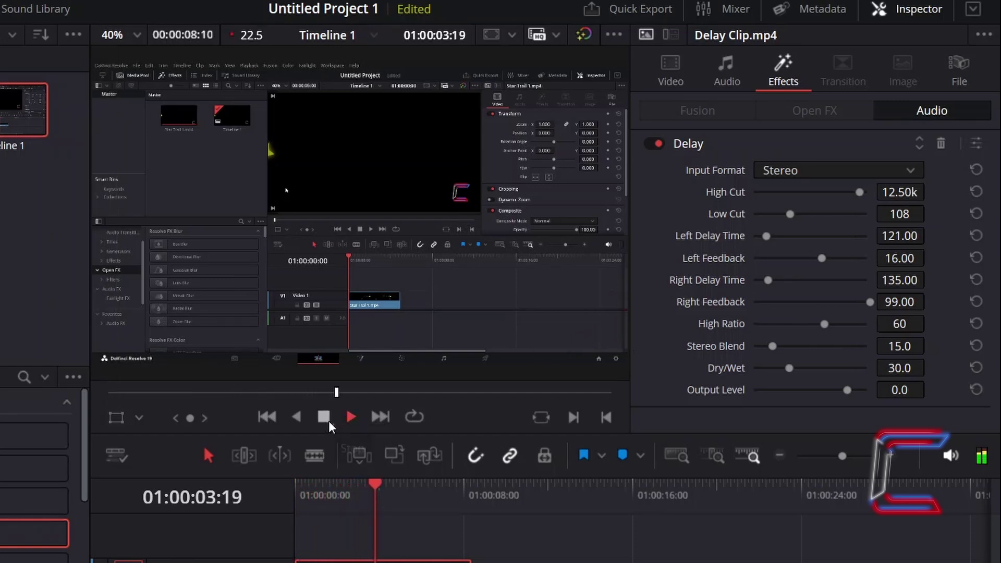
Step: Push High Ratio to its maximum 100 and play the clip to hear it
click(327, 421)
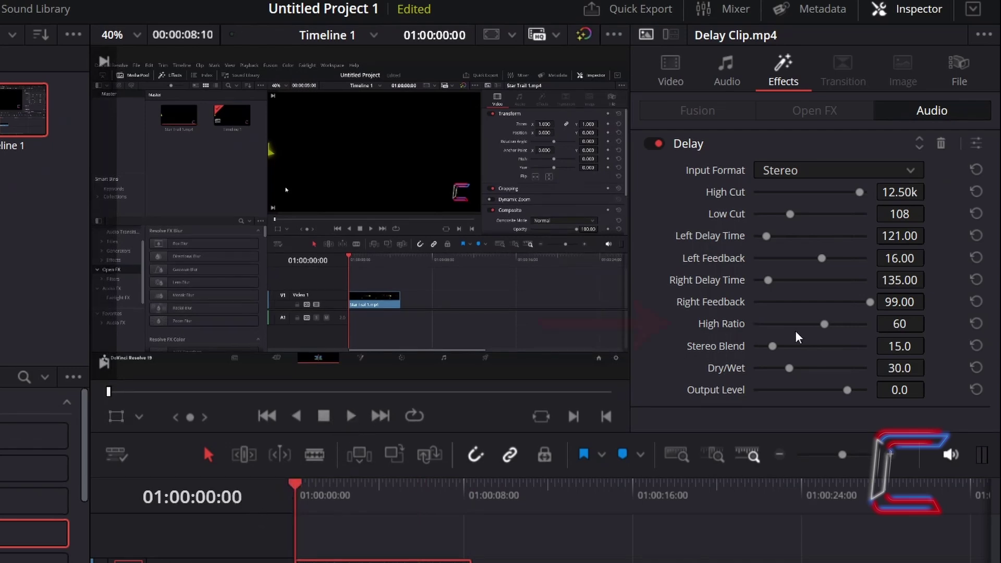
drag(824, 324, 870, 324)
click(351, 416)
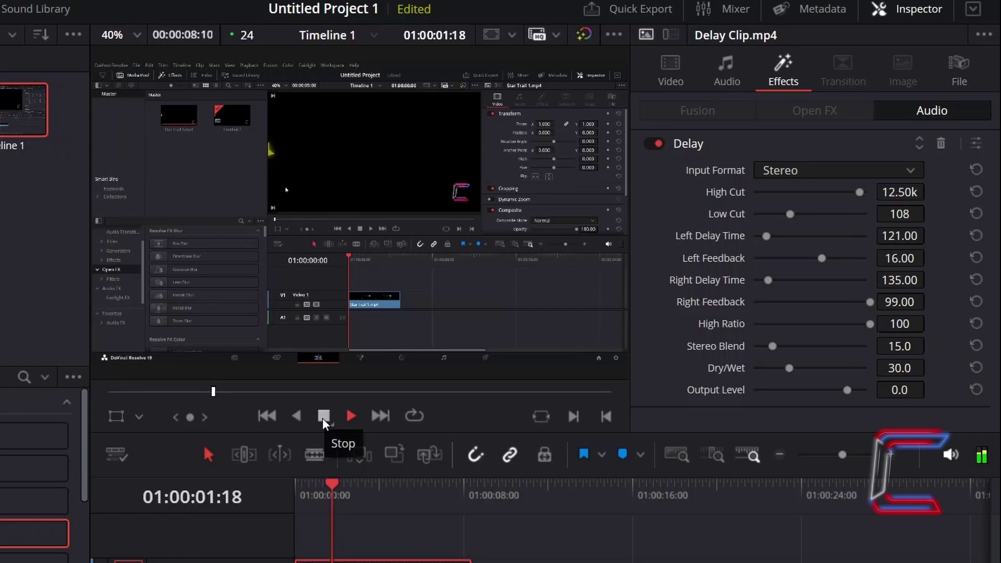
click(323, 416)
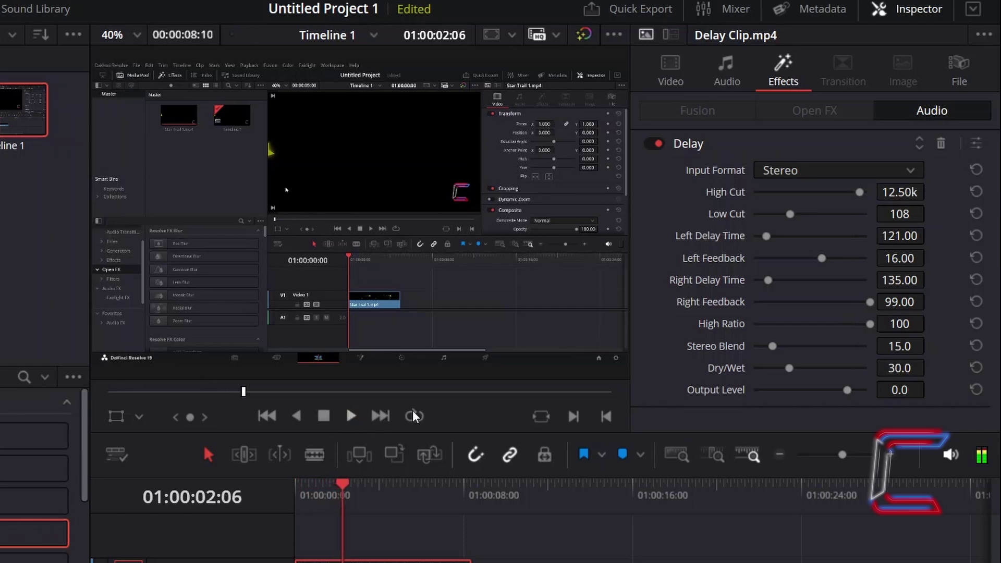
Step: Reset Right Feedback to -7.00, replay from the start, then try Right Feedback 99.00 and Stereo Blend 100.0
click(976, 301)
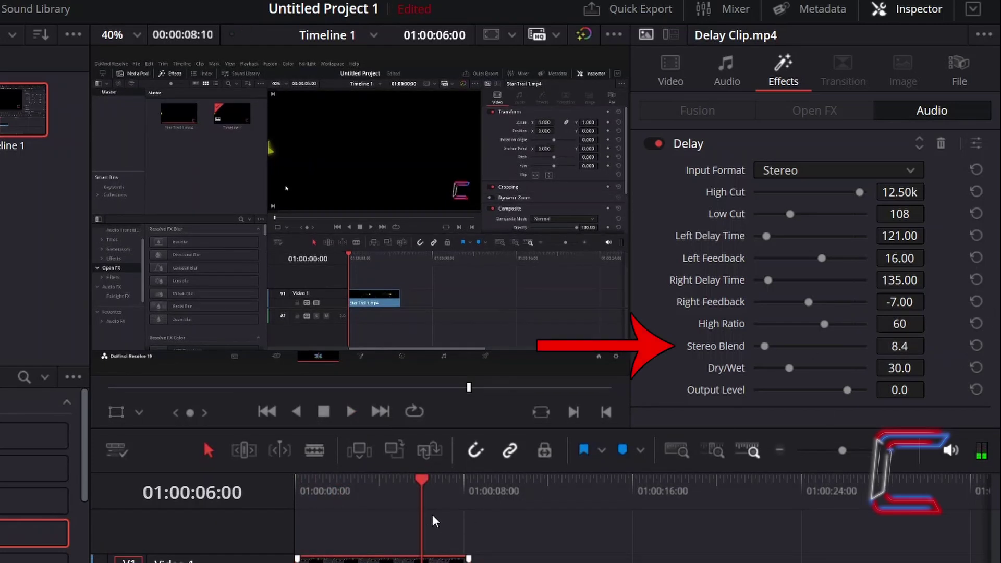
drag(425, 485, 295, 485)
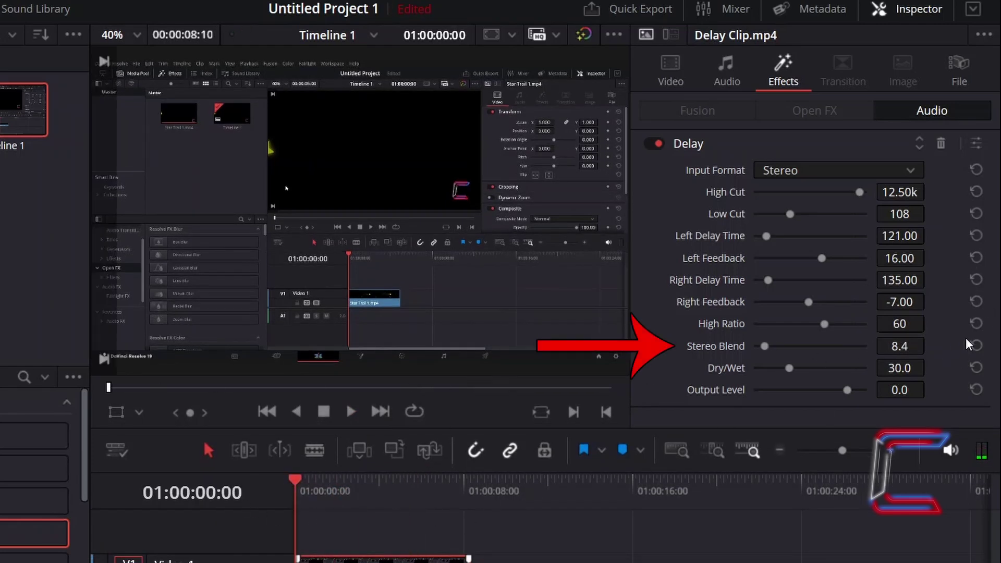
click(350, 412)
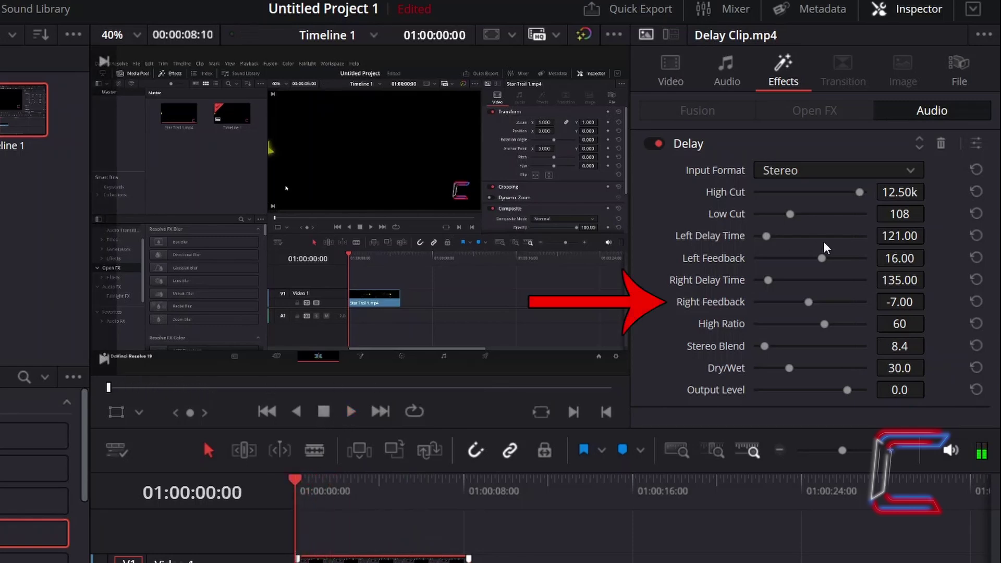
drag(822, 302, 896, 305)
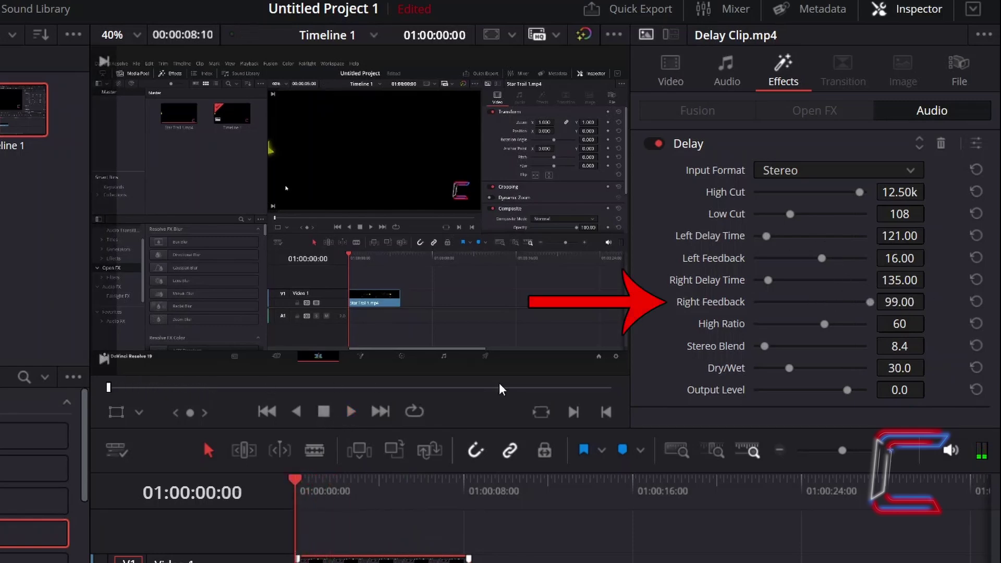
click(351, 411)
click(324, 412)
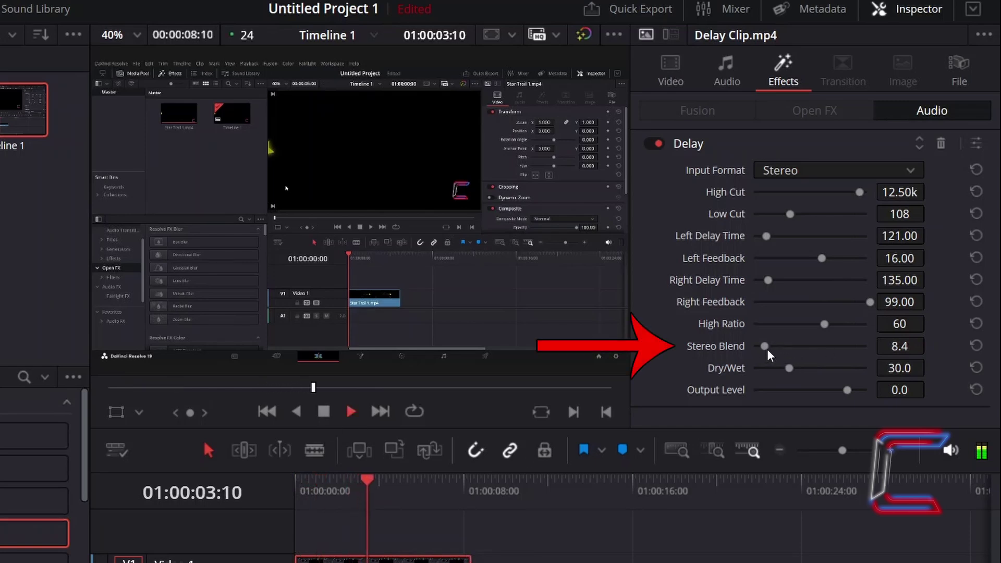
drag(765, 347, 993, 352)
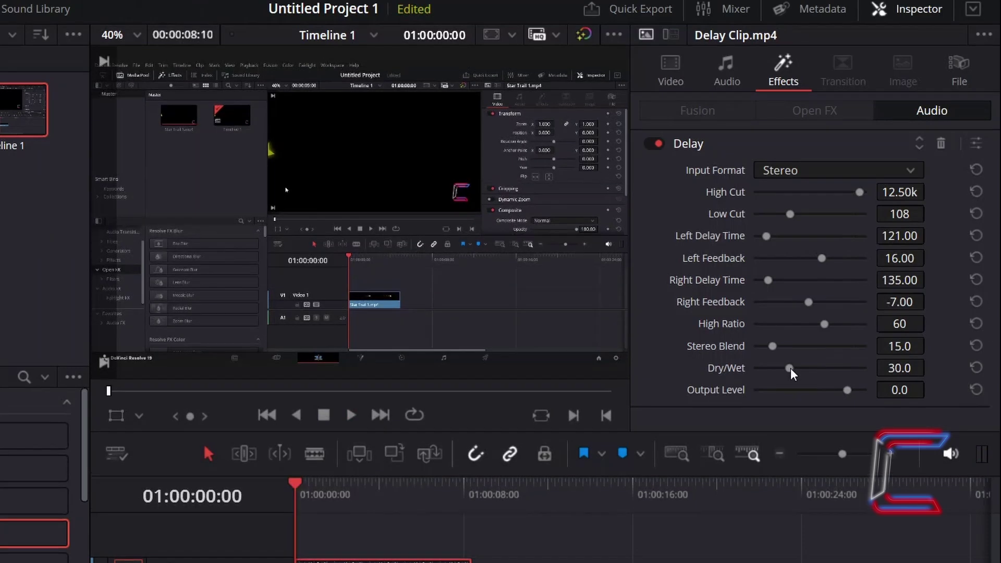
Step: Set Dry/Wet fully wet at 100.0, then down to 0.0, and play the dry signal
drag(788, 367, 888, 385)
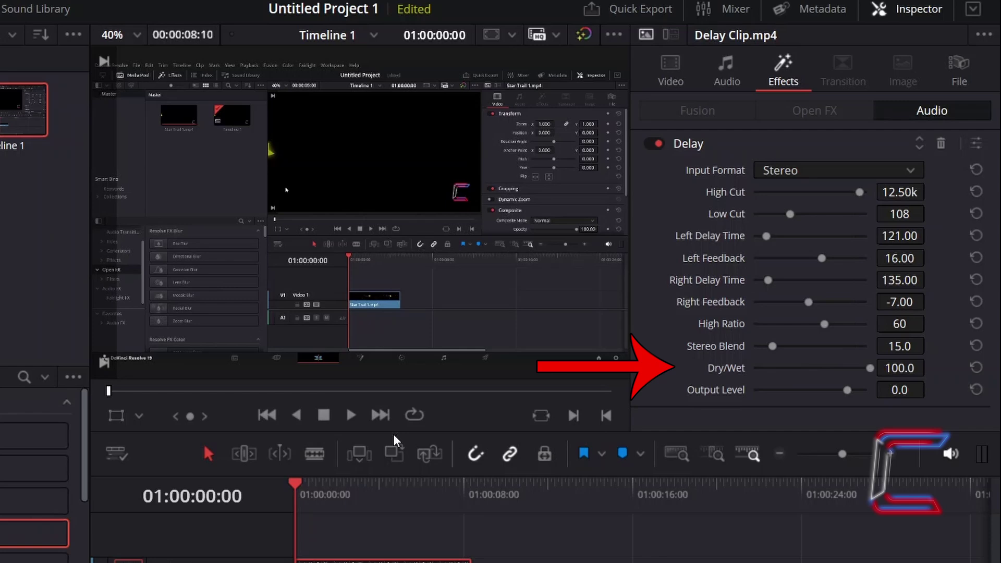
click(351, 416)
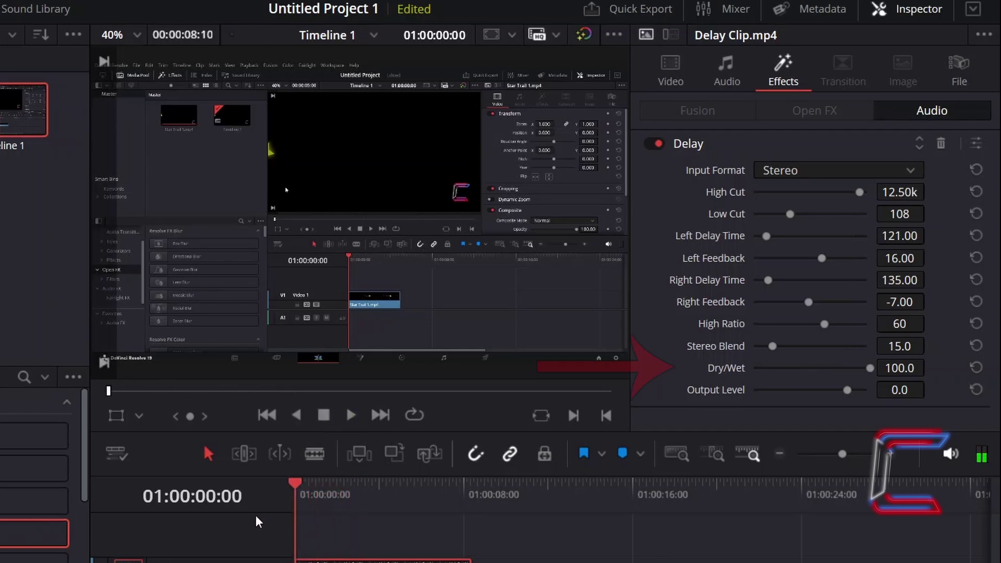
drag(869, 368, 714, 383)
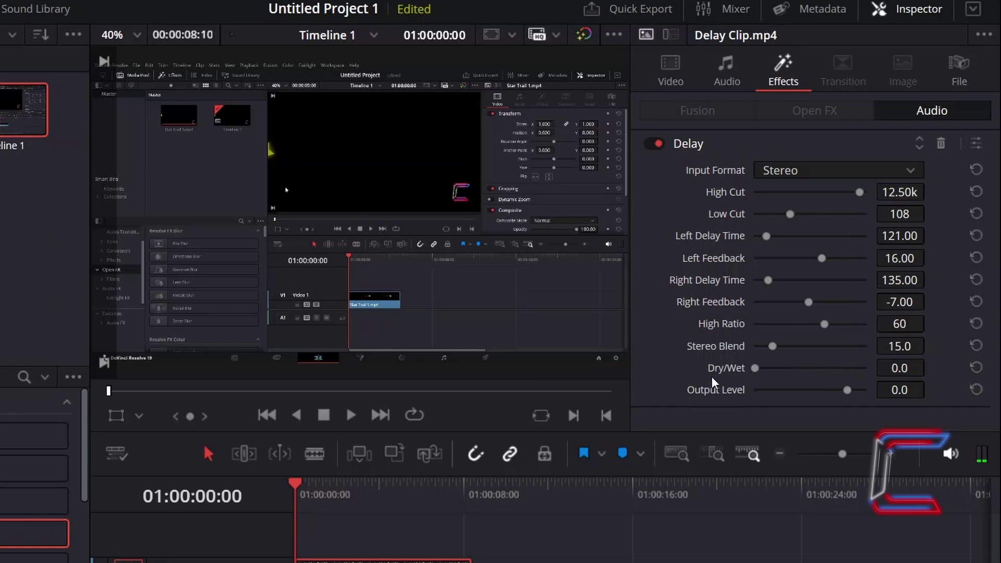
click(354, 418)
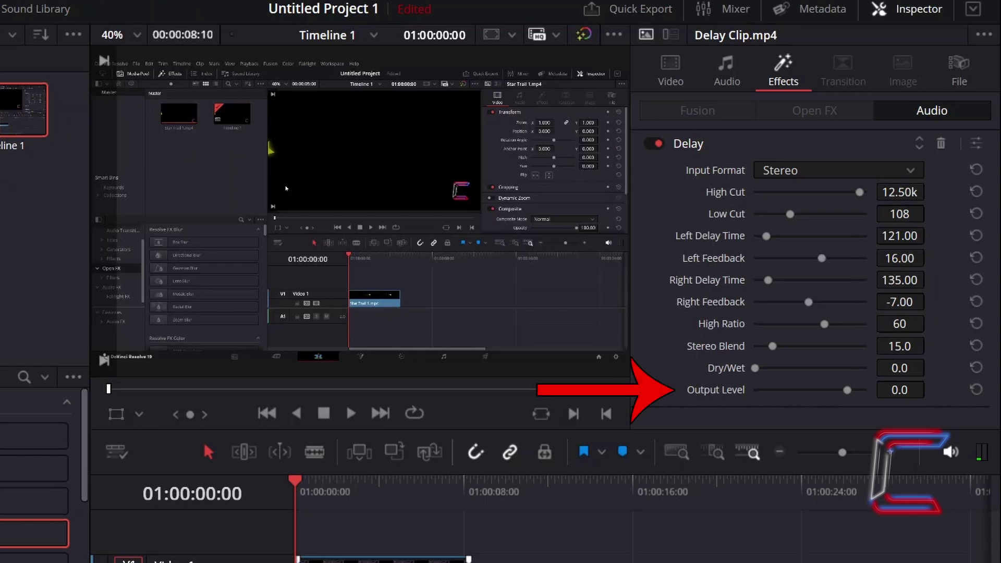
Step: Lower Output Level to -15.3 and play the clip to hear the quieter output
drag(822, 393, 788, 392)
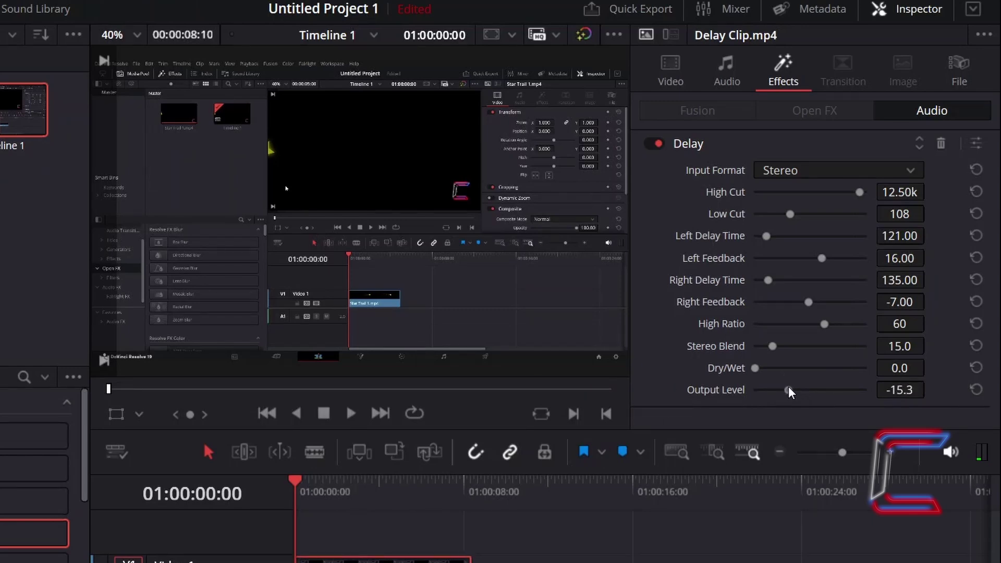
click(351, 414)
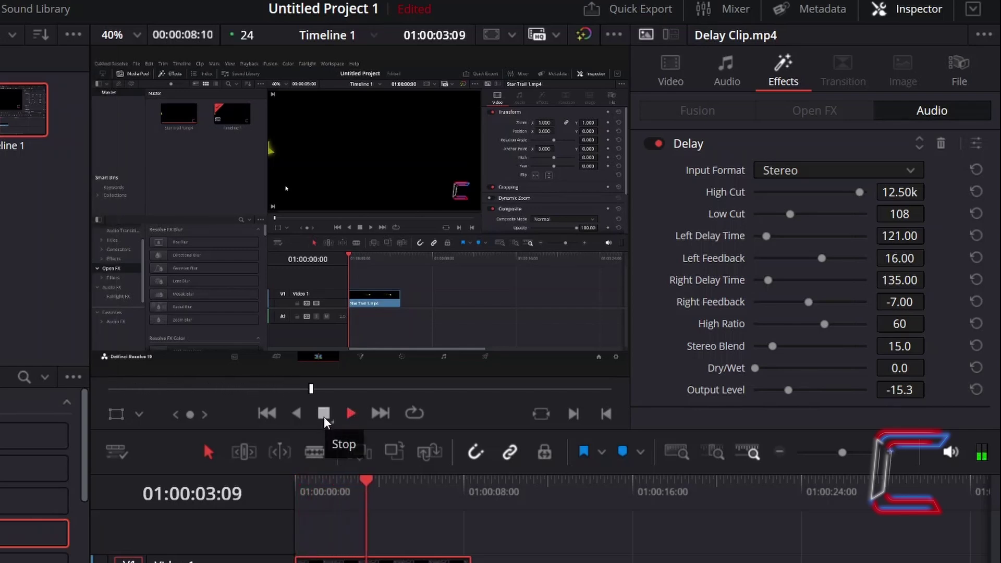
click(323, 415)
Step: Reset the Delay to its defaults (Dry/Wet 30.0) in its custom controls window, then bypass it
drag(788, 390, 860, 390)
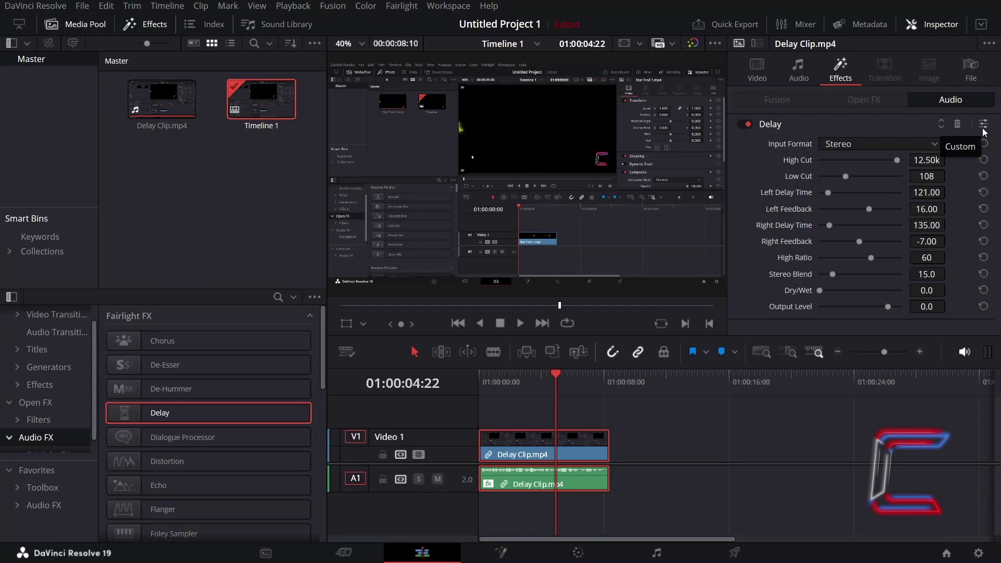
click(983, 124)
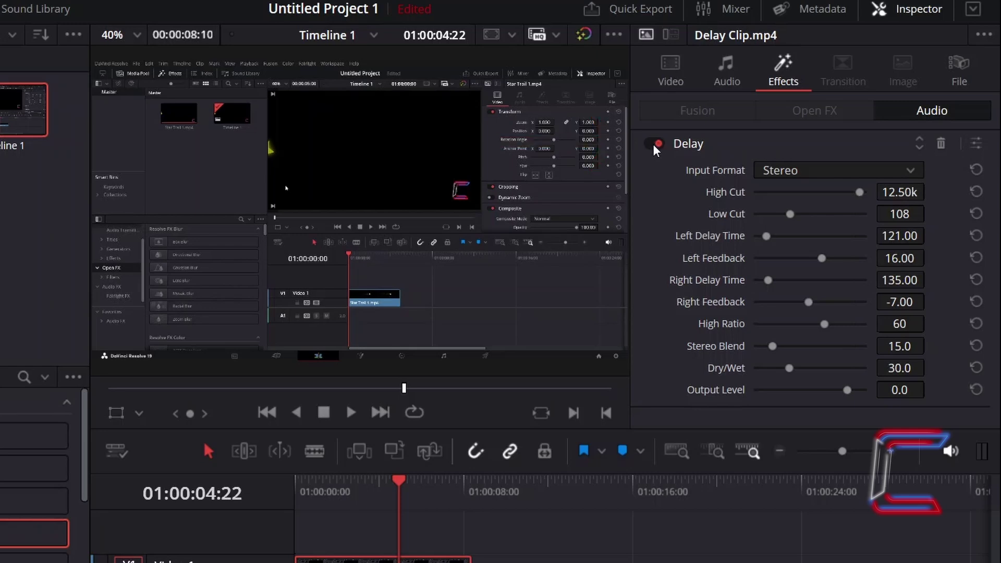
click(655, 145)
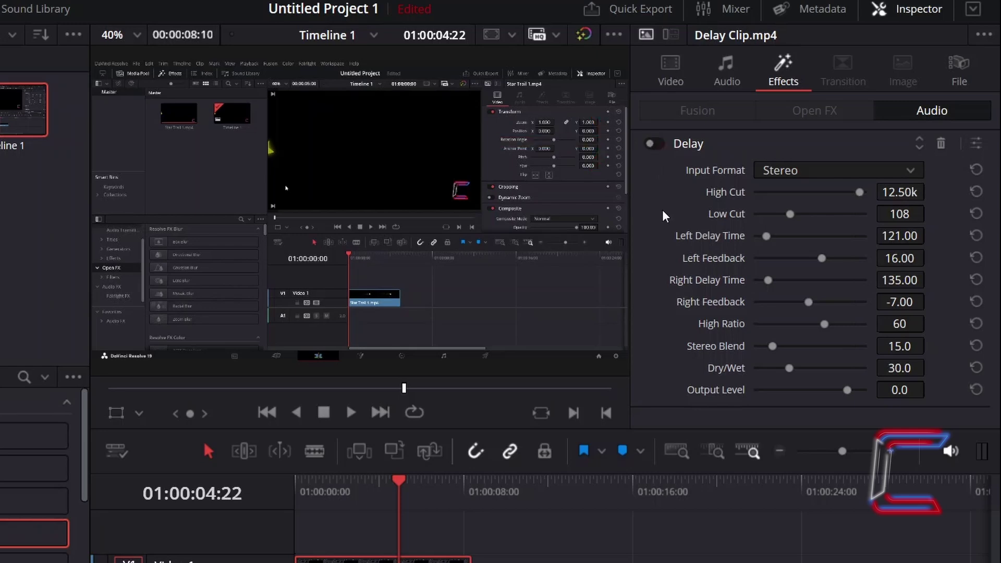